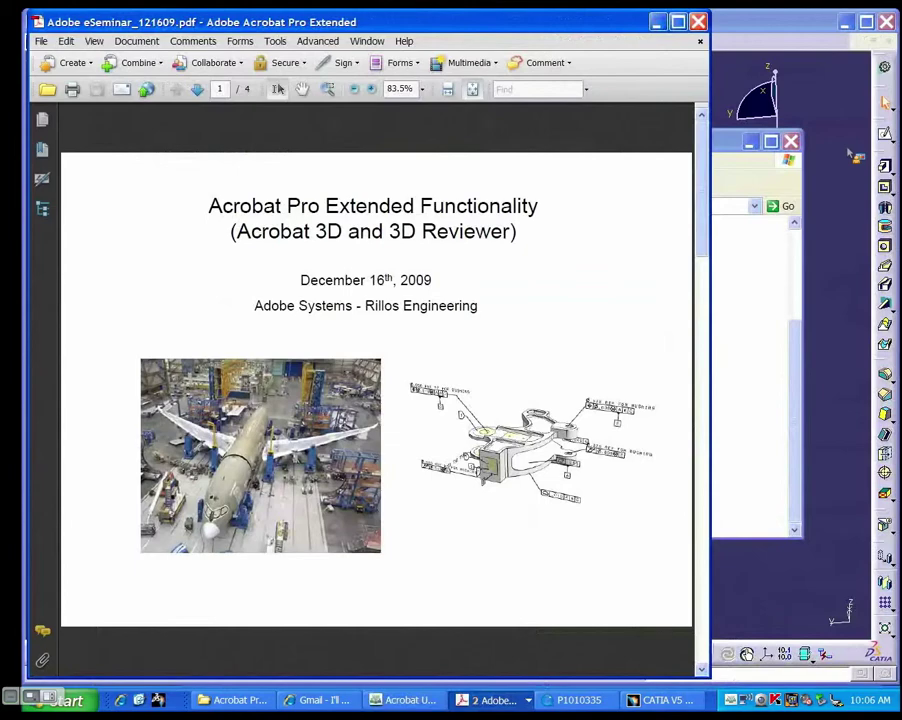
- Page through the eSeminar PDF to its last slide and return to the XDT Software training slide on page 3
scroll(540, 280, down, 1)
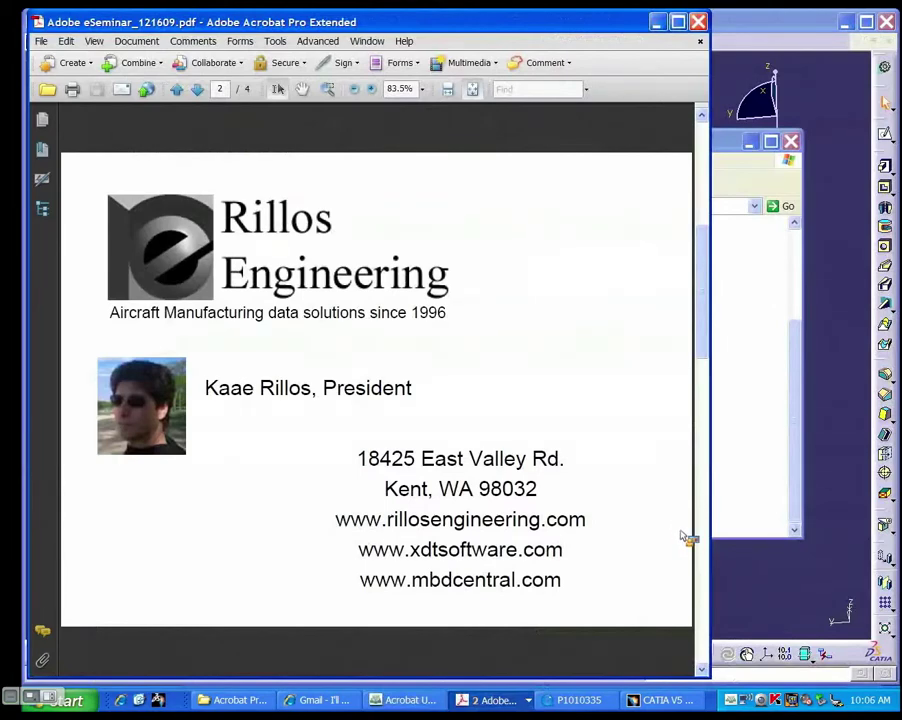
scroll(548, 380, down, 1)
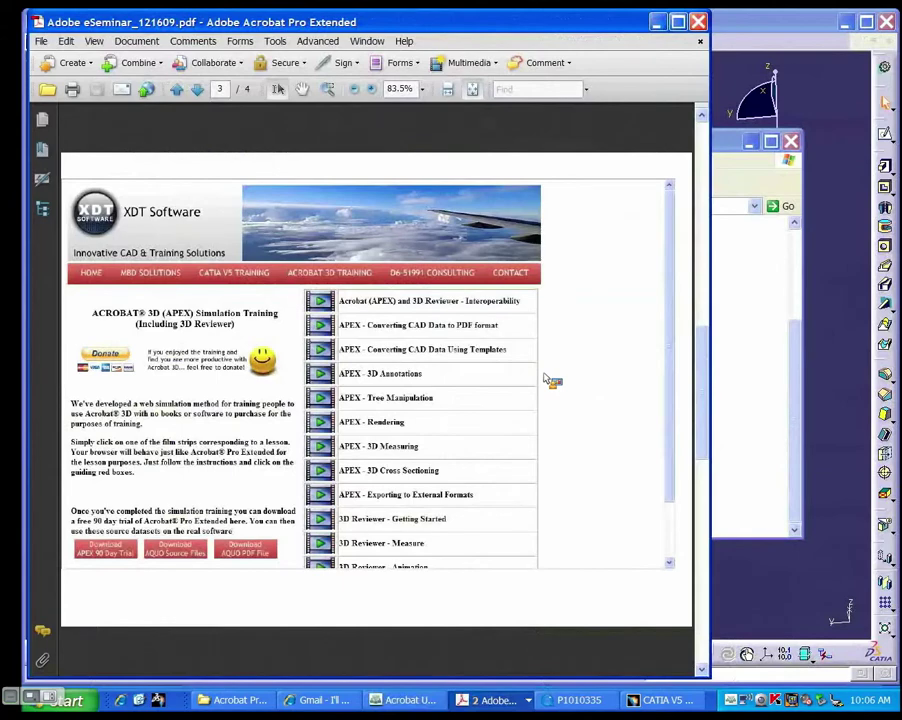
scroll(530, 378, down, 3)
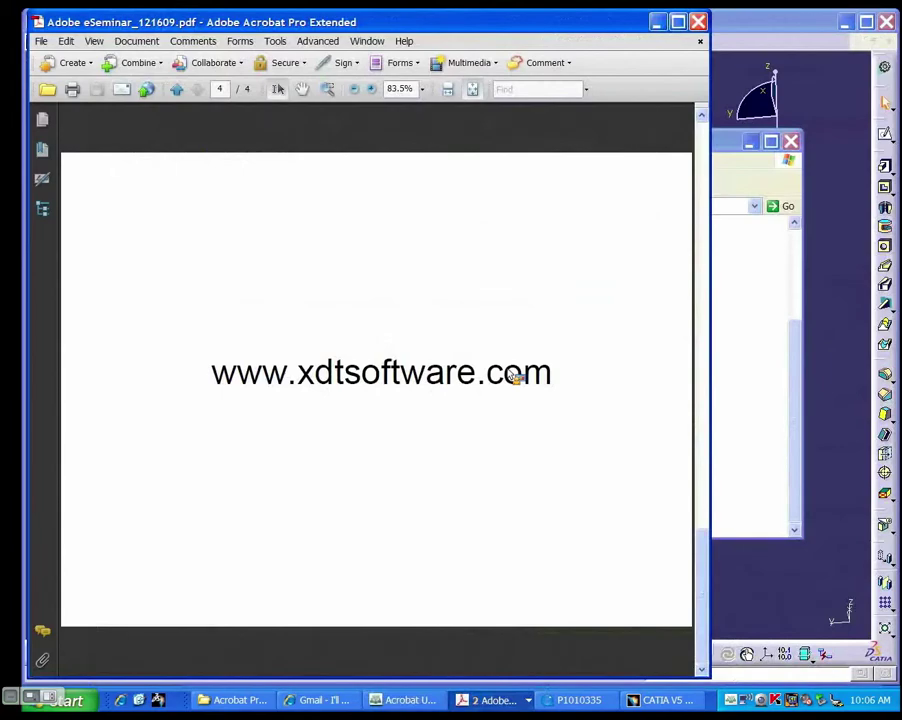
scroll(470, 355, up, 3)
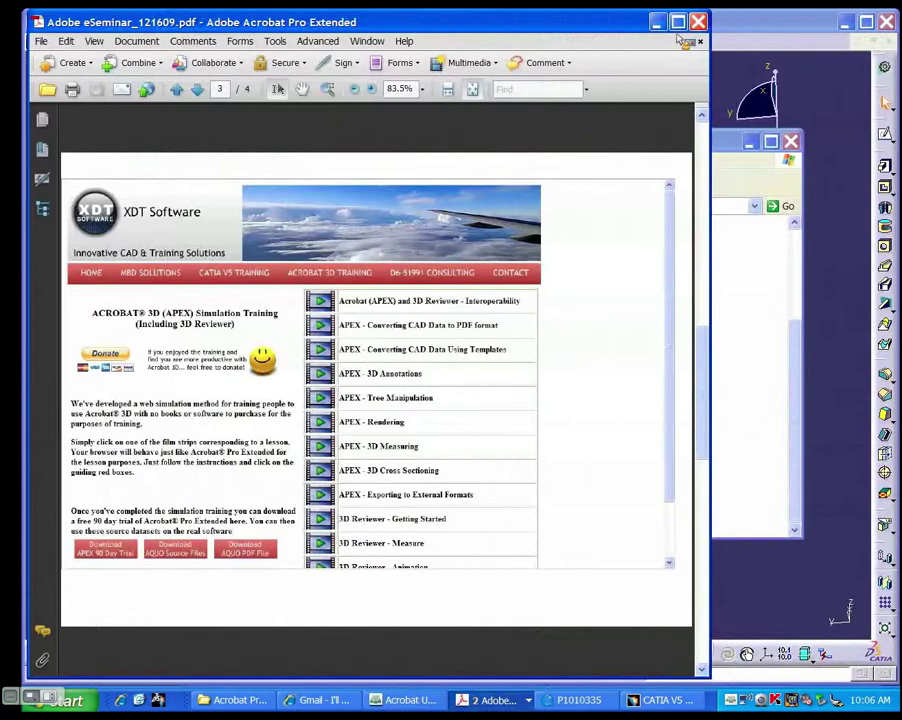
click(548, 22)
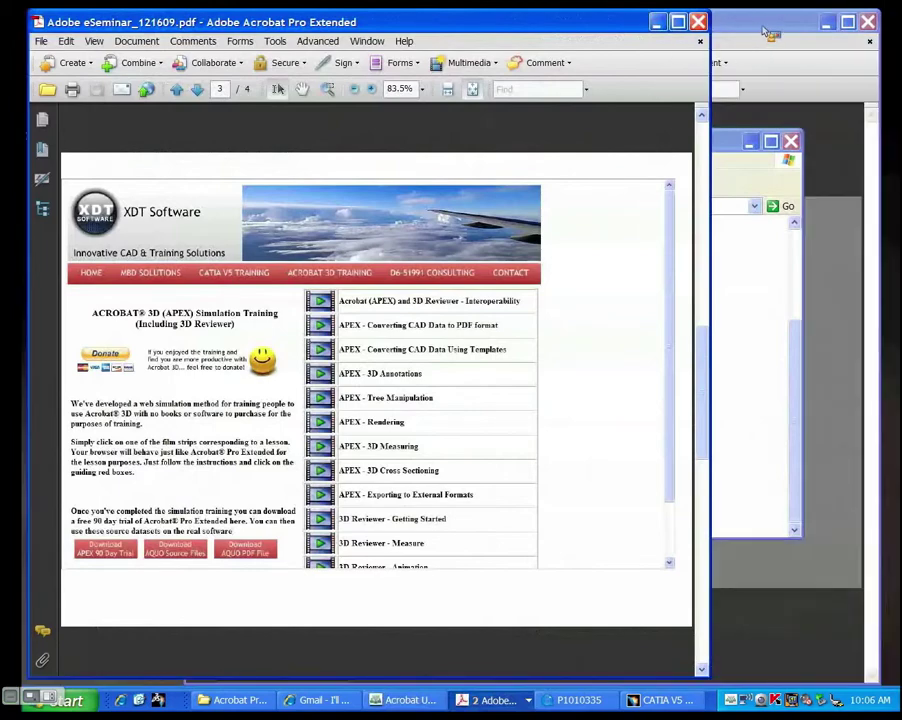
- Switch to the Acrobat Pro Extended Examples folder and look inside its 00 Intro subfolder
key(alt+Tab)
scroll(478, 422, up, 2)
double_click(495, 235)
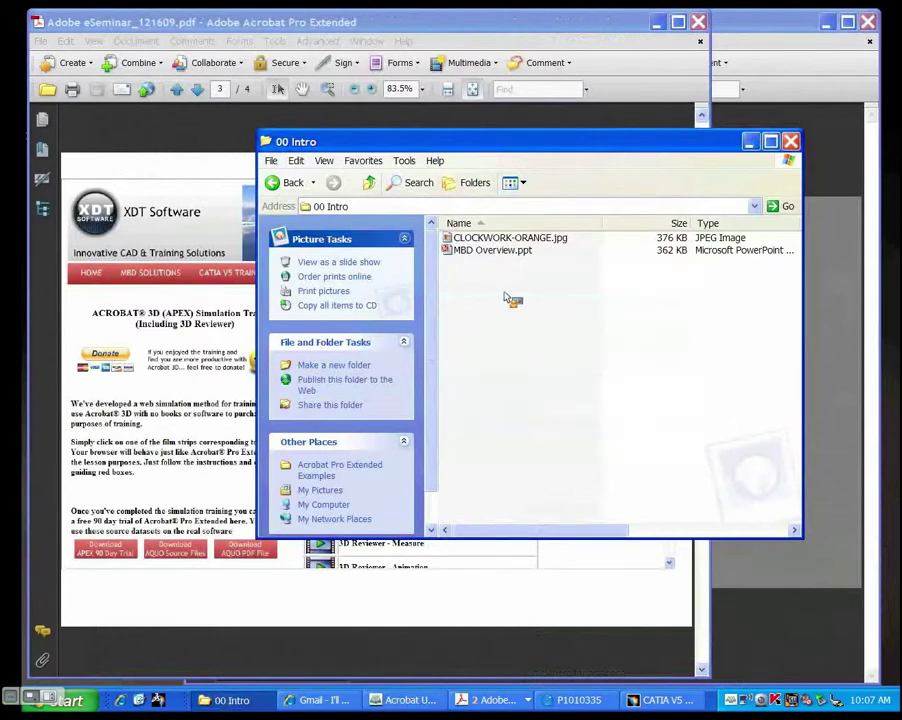
right_click(527, 254)
click(545, 325)
- Open the Version 1 folder inside 01 Aquo Bottle, list its files with details and select Aquo Bottle.CATProduct
key(BackSpace)
double_click(648, 284)
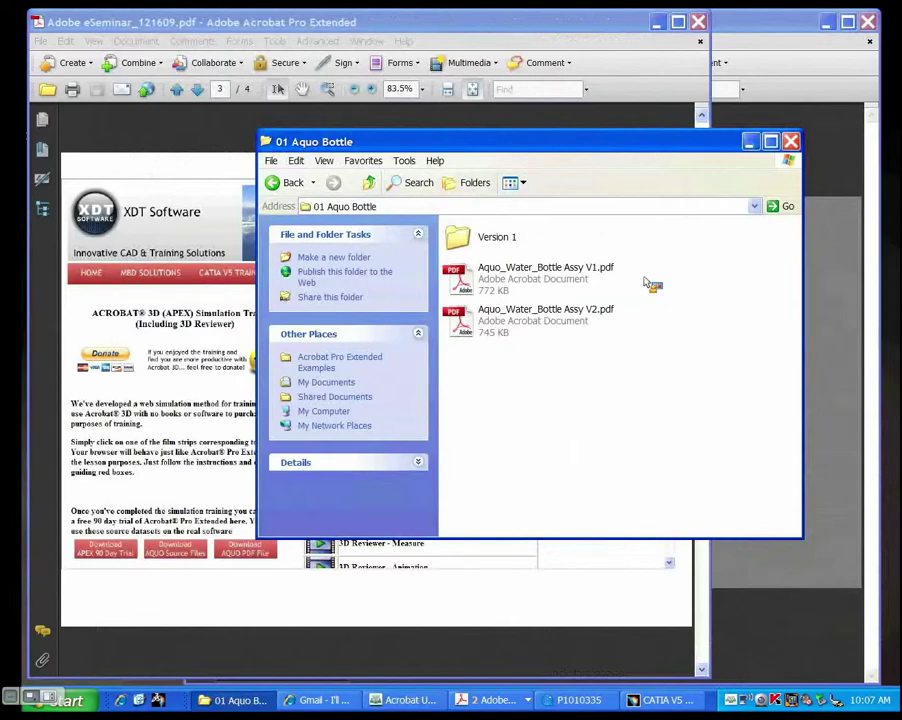
double_click(497, 237)
click(514, 183)
click(552, 263)
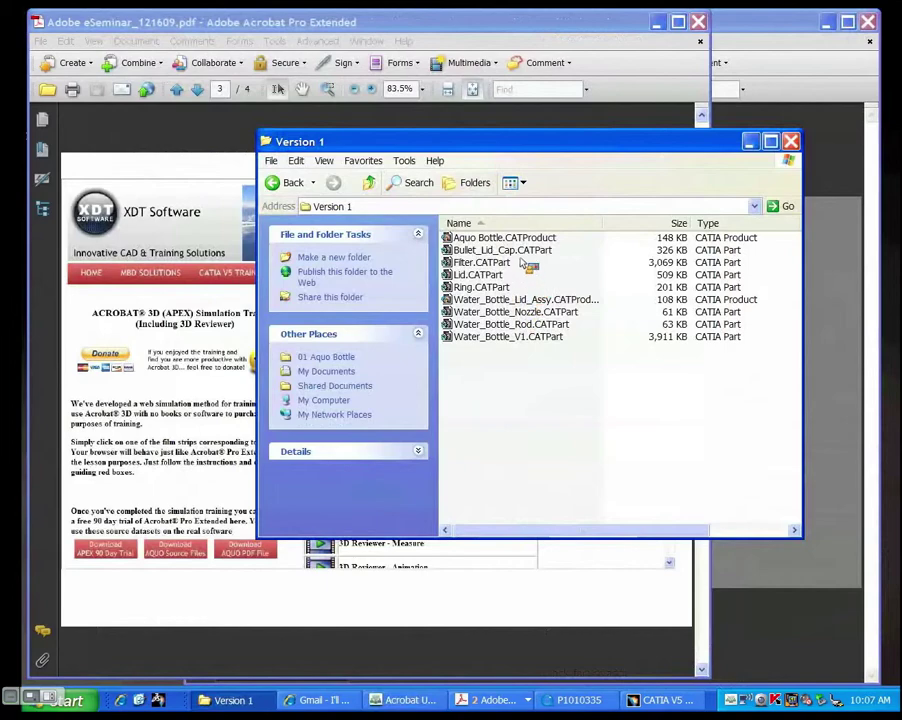
click(493, 240)
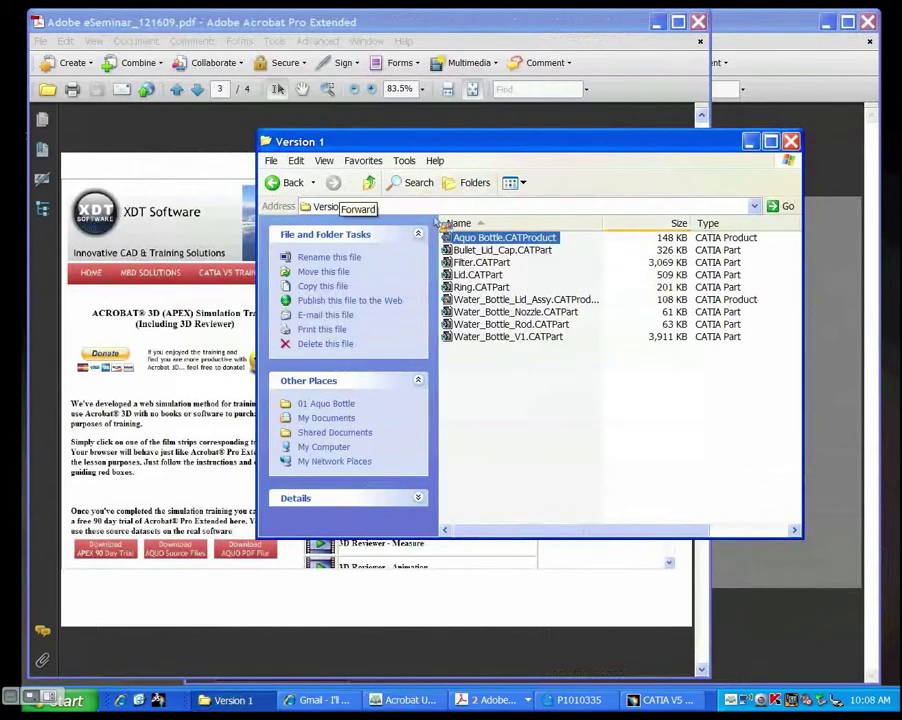
- Go back up to 01 Aquo Bottle and check the Version 1 folder's total size in its properties
click(369, 182)
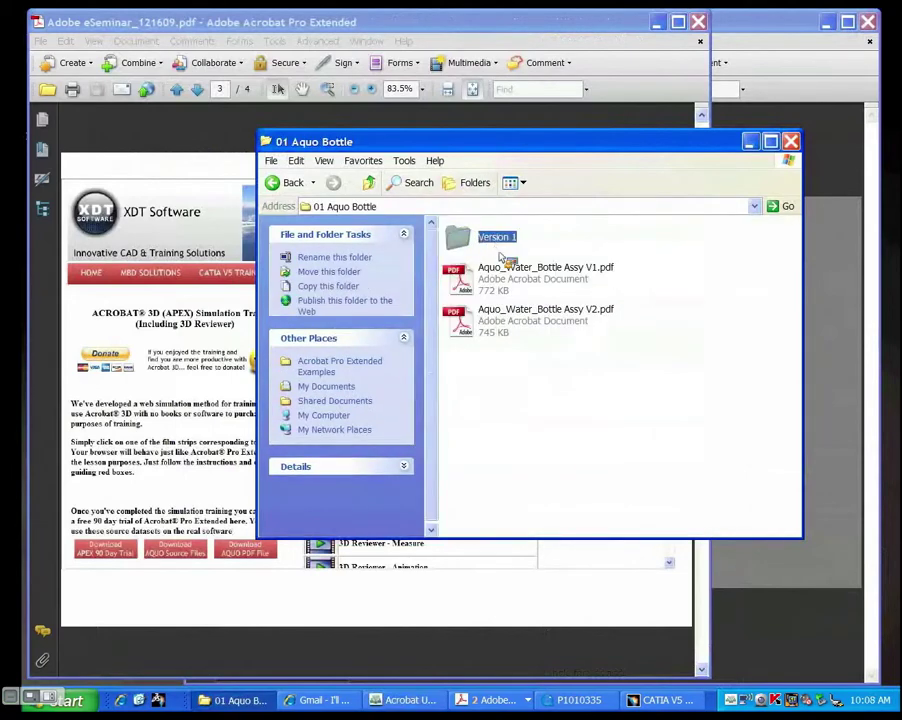
right_click(498, 240)
click(560, 657)
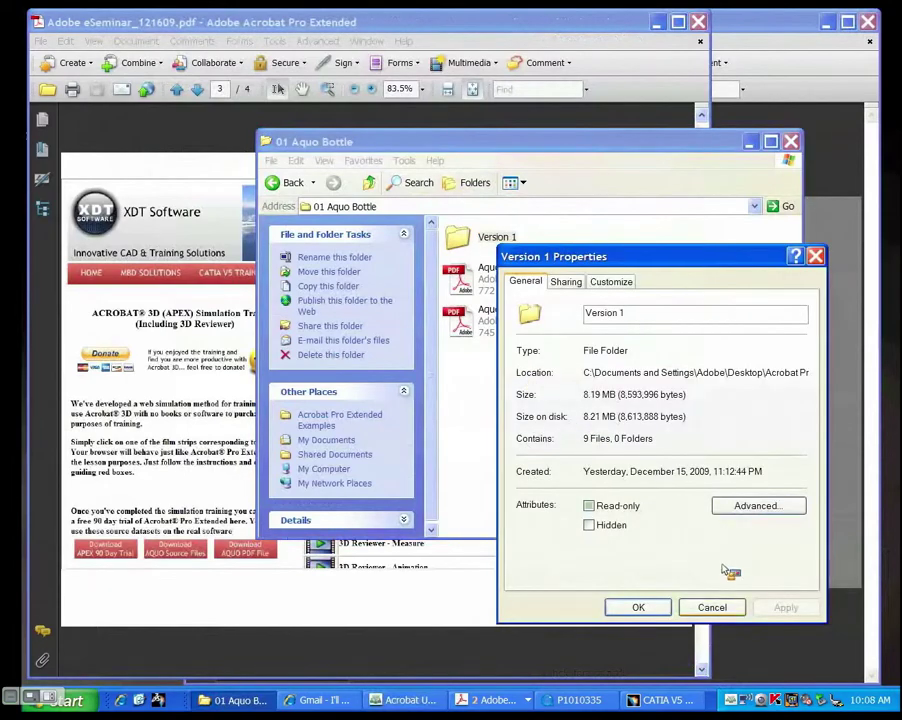
click(714, 604)
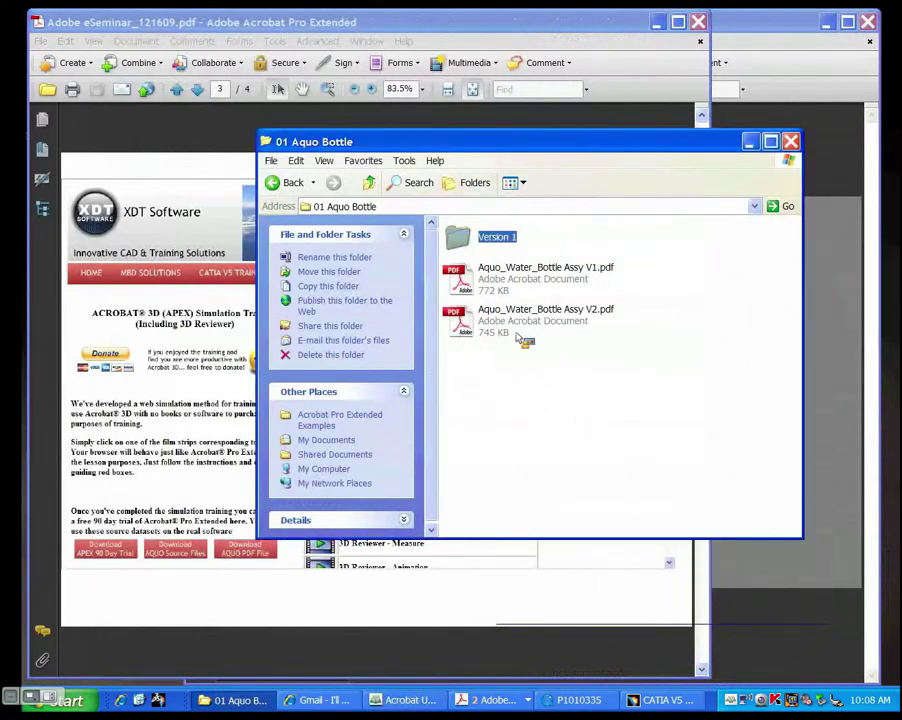
- Start converting Aquo Bottle.CATProduct from the Version 1 folder to PDF, with B-rep compression set to 0.01mm (medium compression)
key(Return)
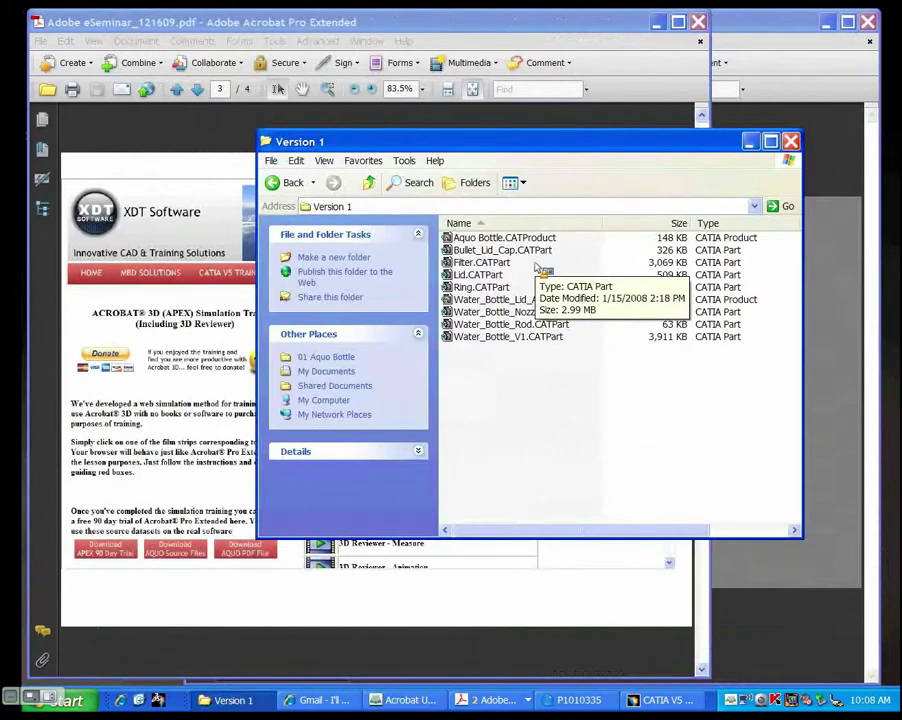
right_click(530, 238)
click(565, 298)
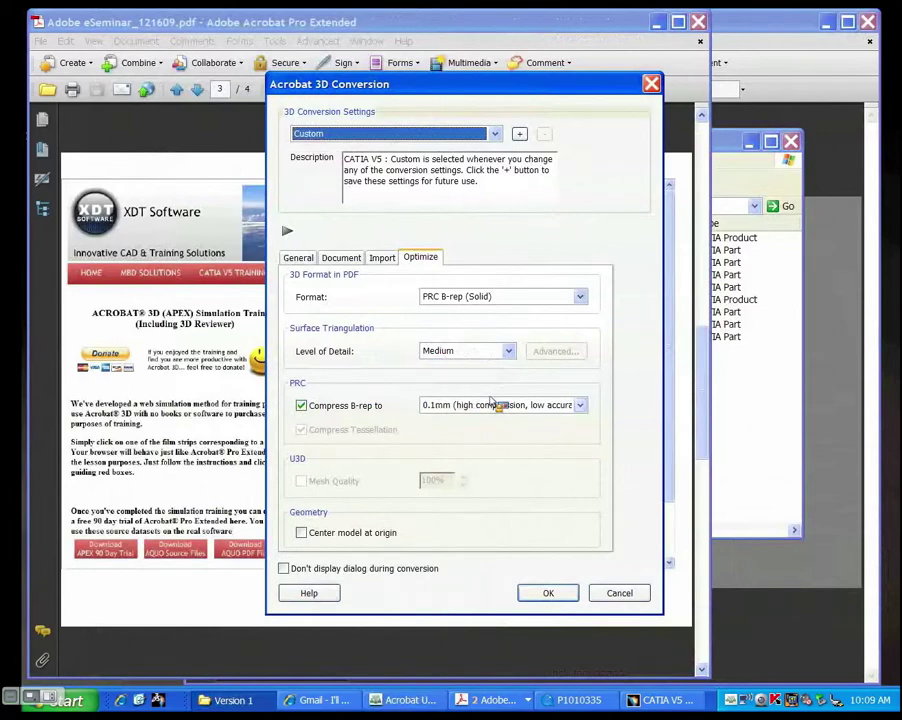
click(491, 401)
click(540, 430)
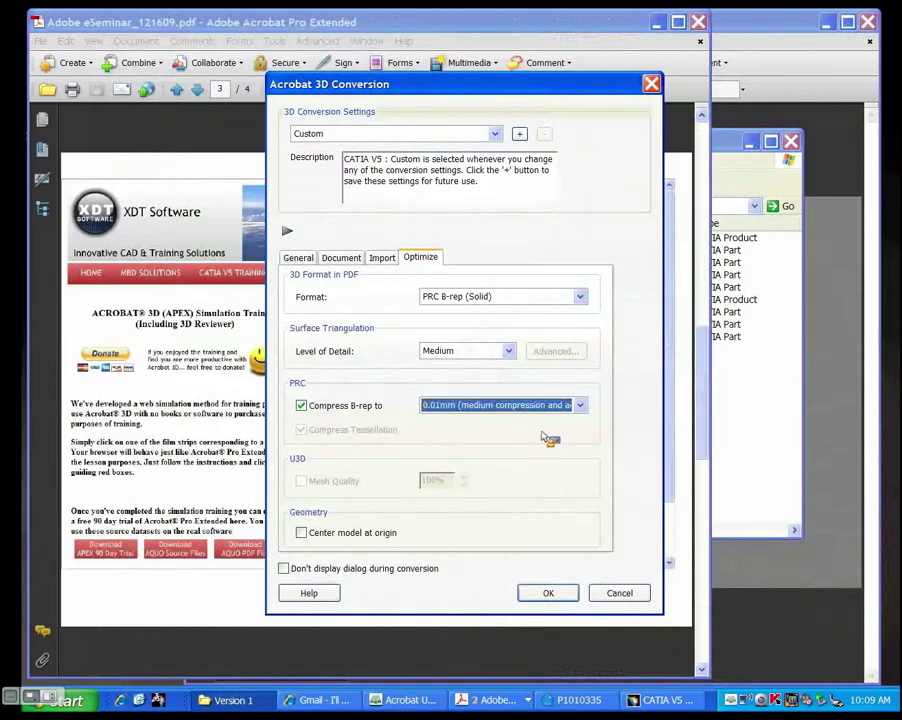
- Set the conversion's default lighting to Headlamp and run the 3D conversion
key(ctrl+Tab)
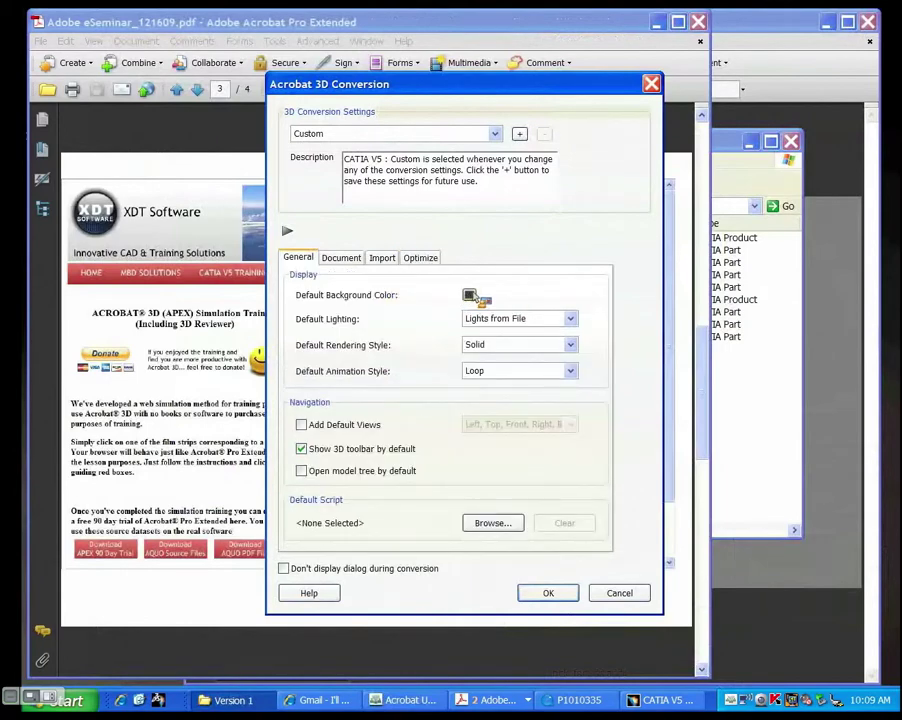
click(518, 318)
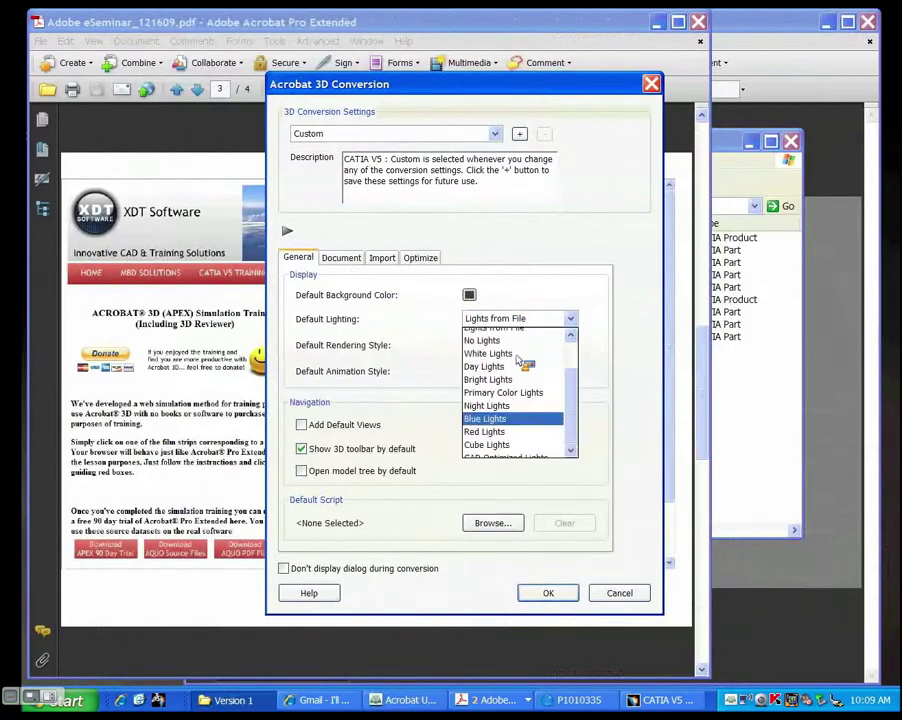
scroll(522, 400, down, 1)
click(524, 435)
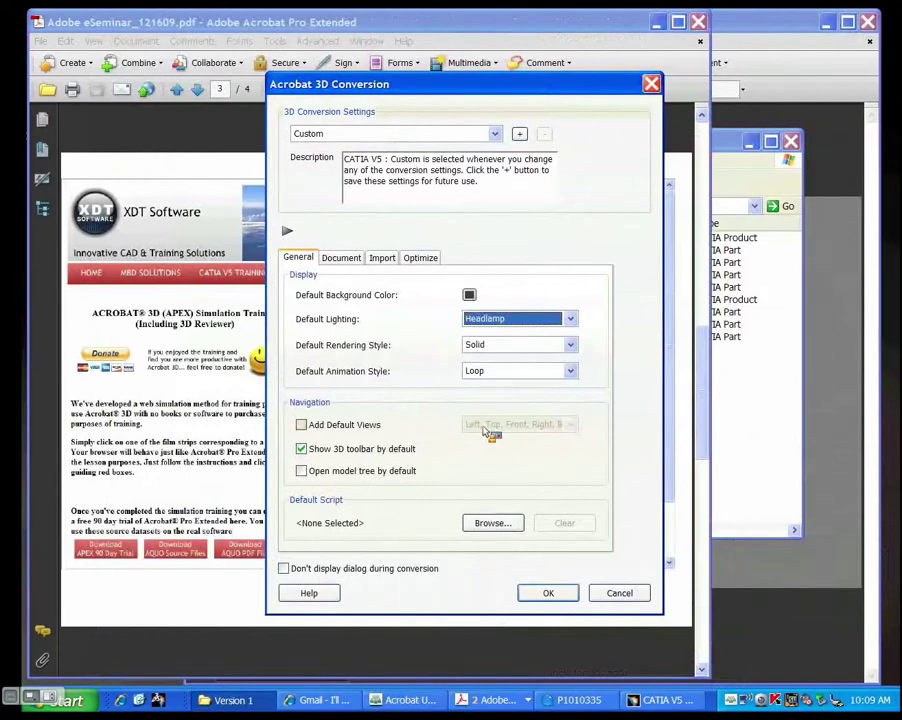
click(530, 590)
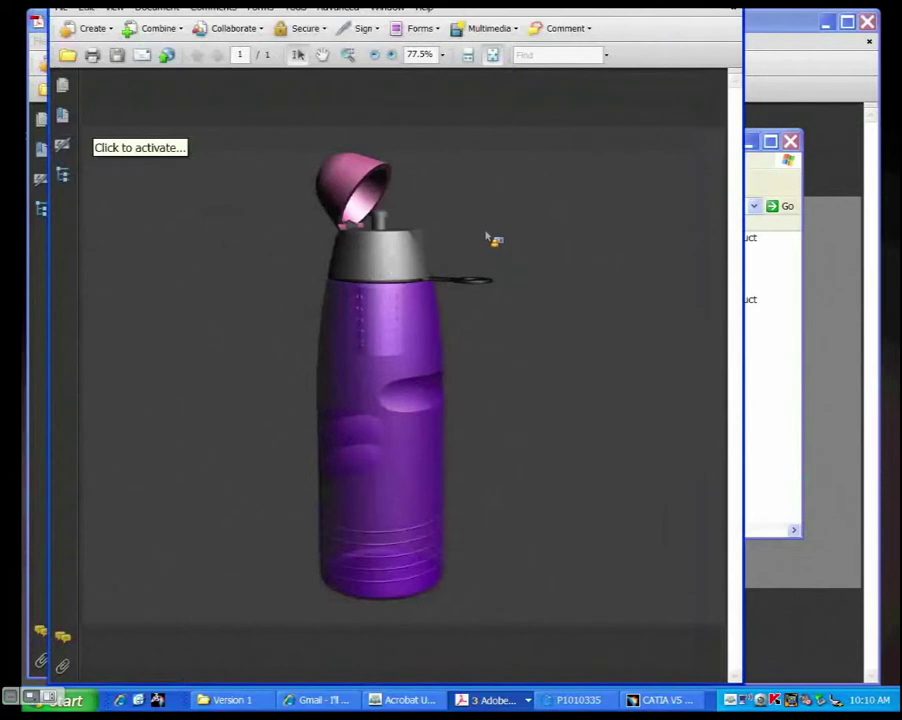
- Activate the 3D bottle model in the converted PDF and display its Notes and GRIP Annotation views
click(520, 226)
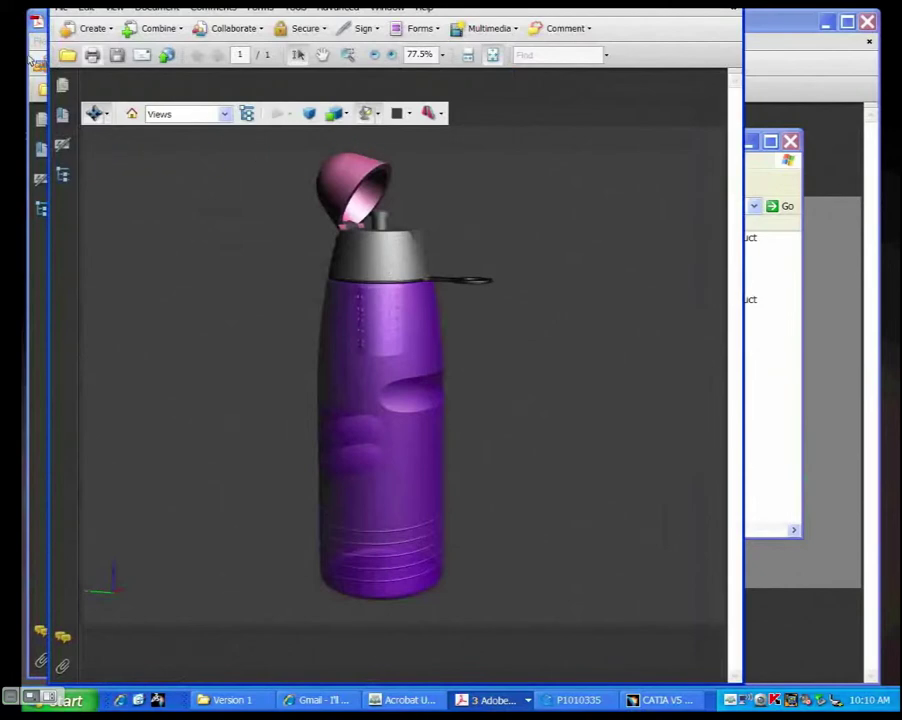
click(192, 112)
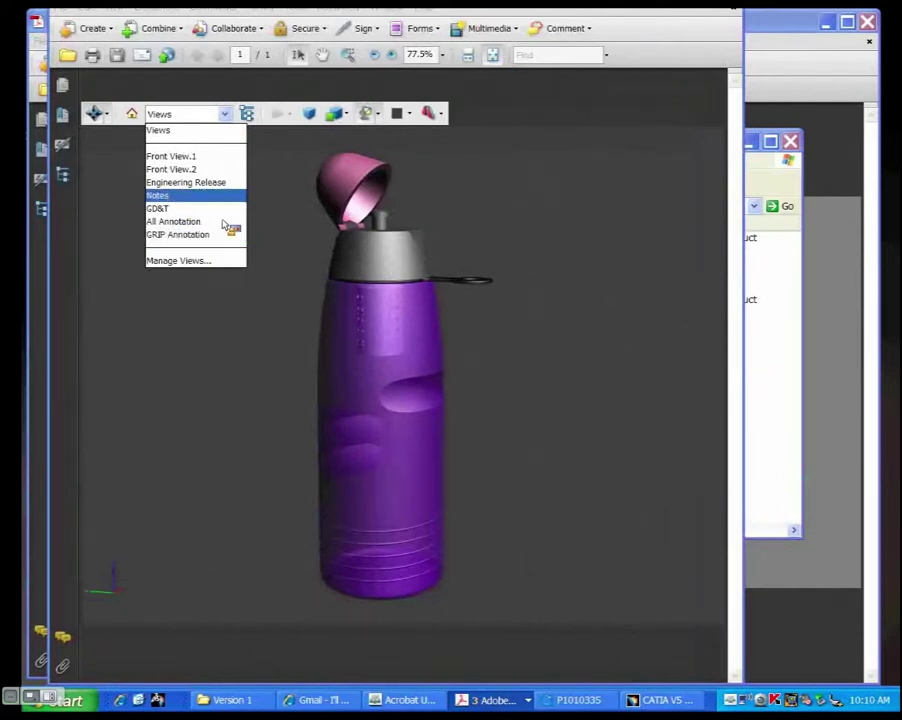
click(222, 194)
click(225, 114)
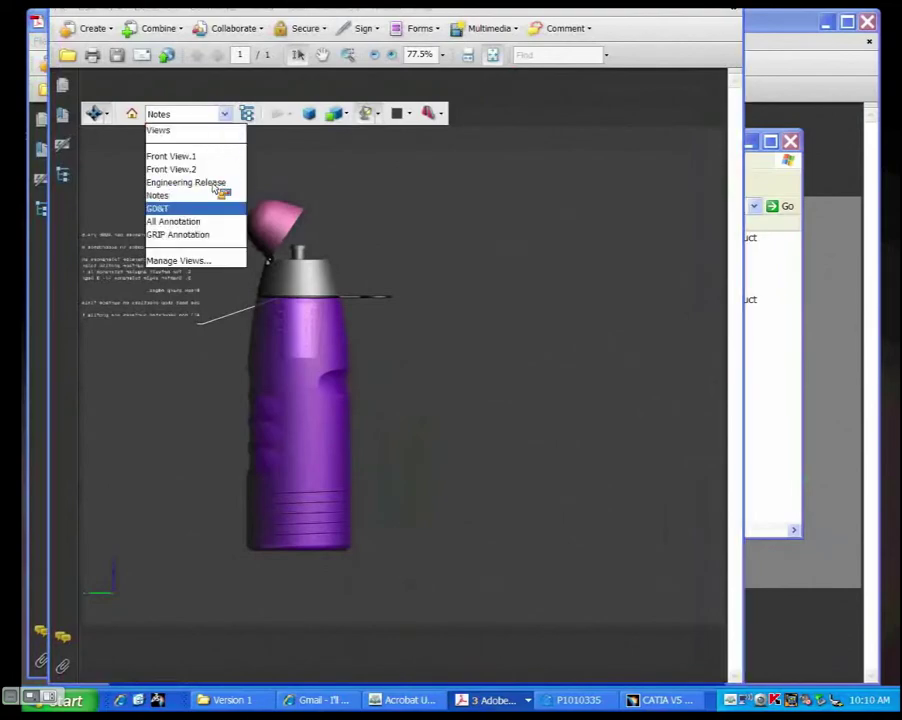
click(208, 232)
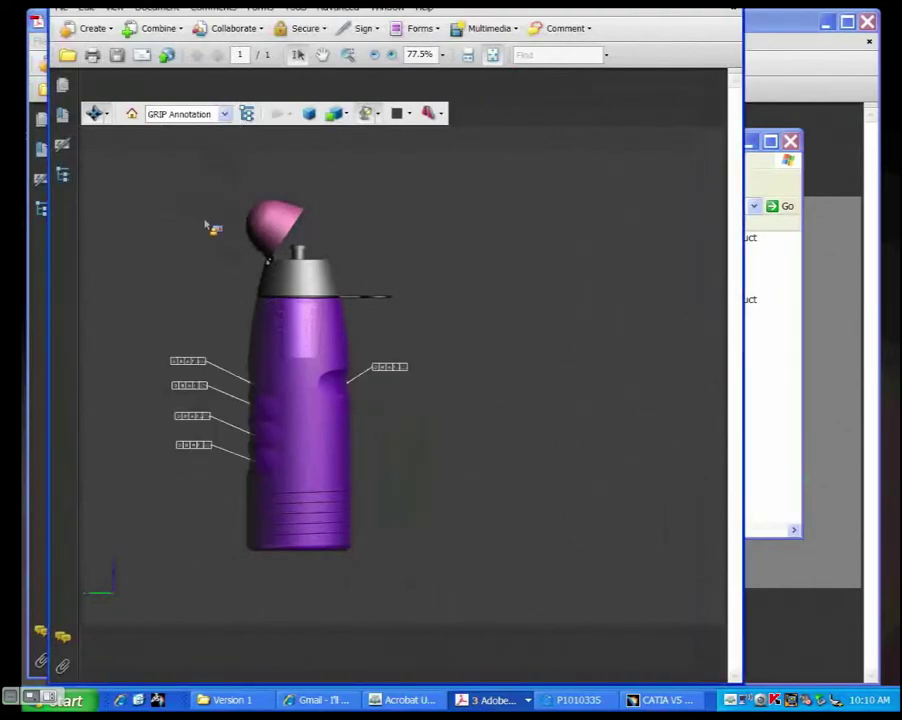
- Display the Front View.1 view and orbit the bottle to examine its annotations from an oblique angle
click(224, 114)
click(224, 158)
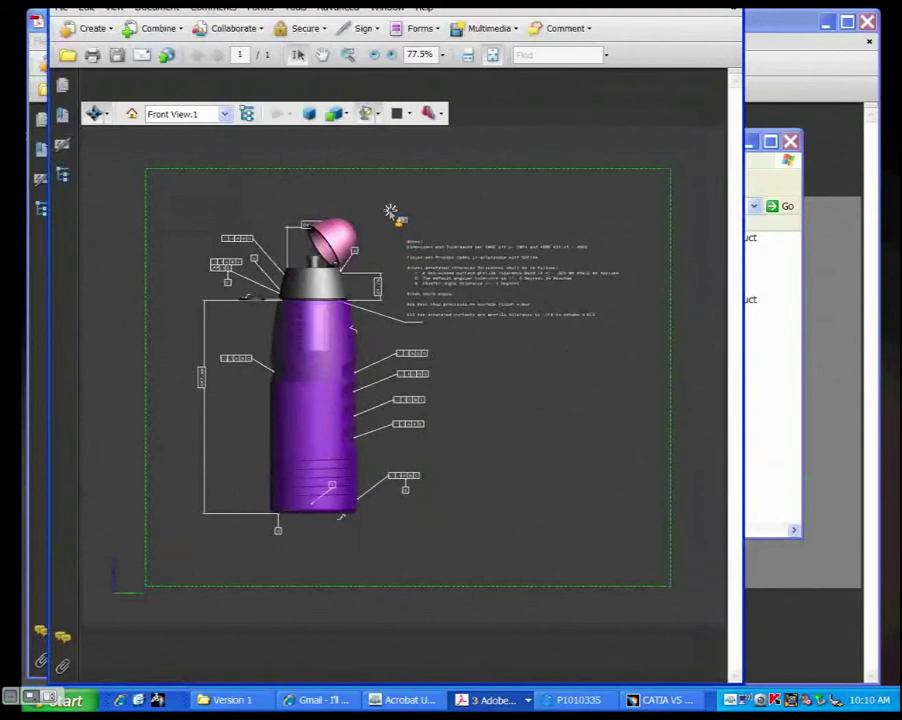
drag(395, 216, 408, 270)
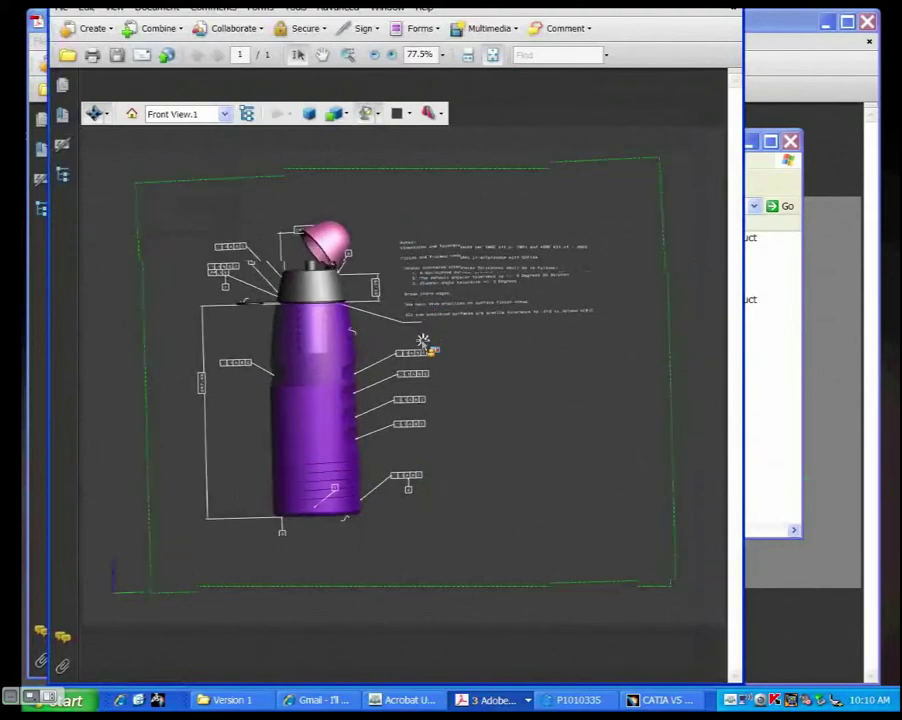
drag(346, 322, 428, 302)
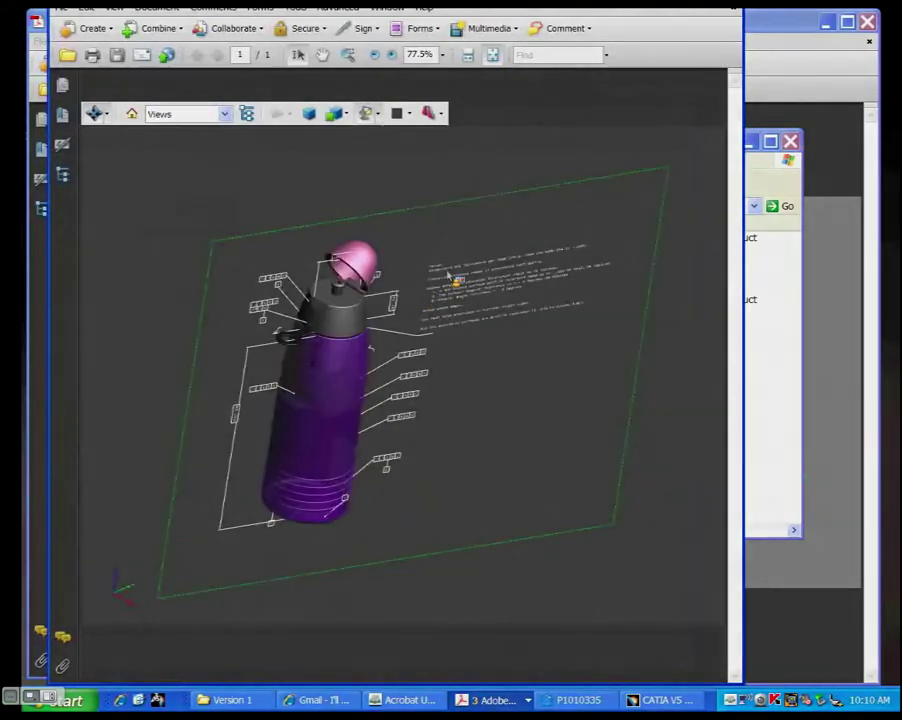